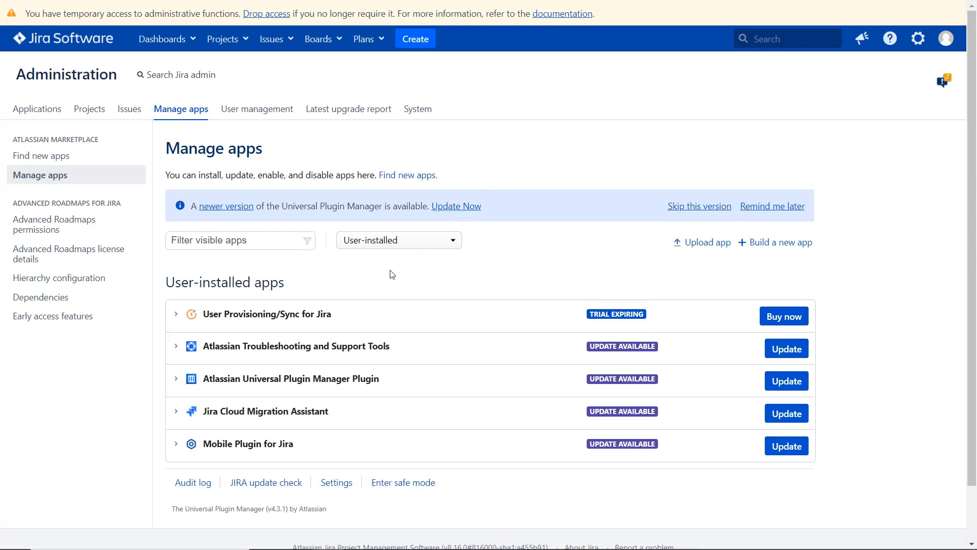
- Open miniOrange User Sync from Jira's user management and select OneLogin as the provider
click(308, 319)
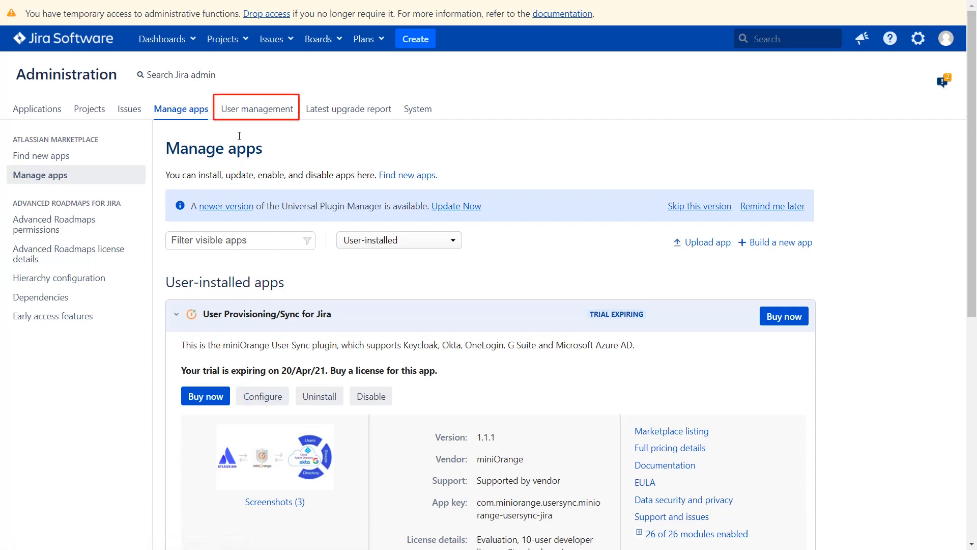
click(251, 111)
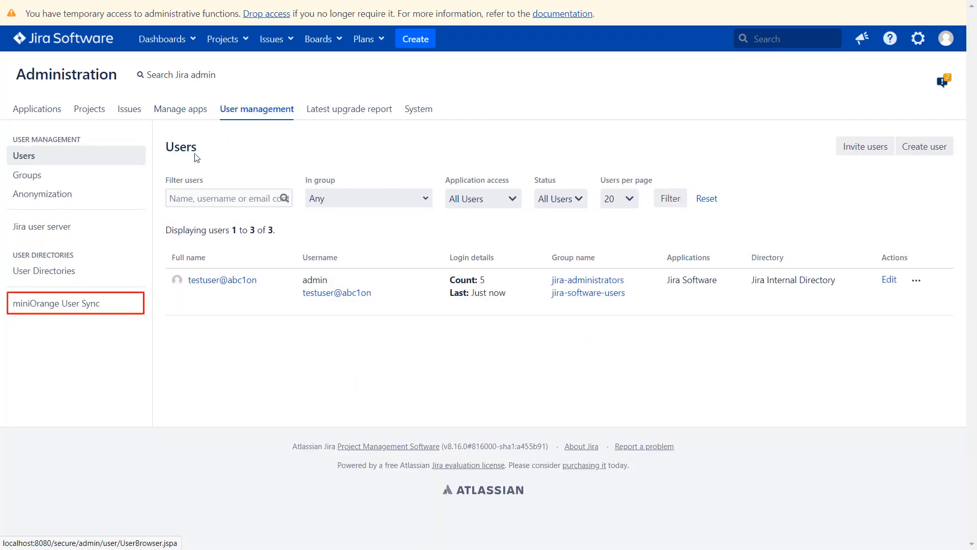
click(80, 303)
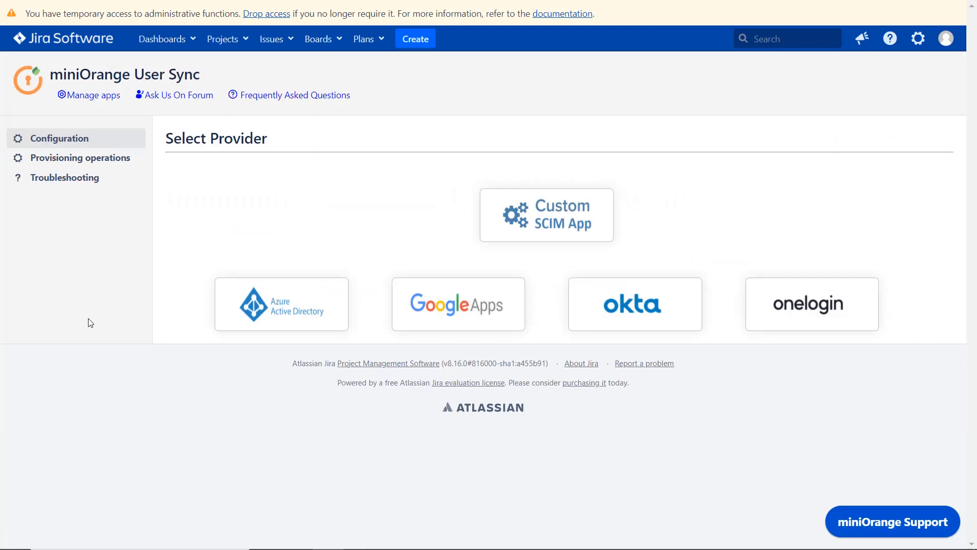
click(825, 313)
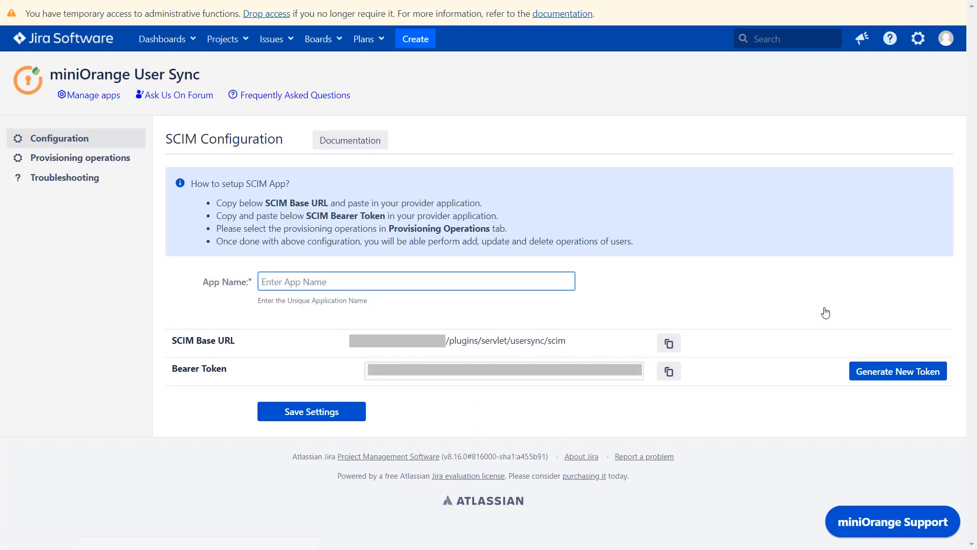
- Open the plugin's documentation and review the OneLogin guide for Jira SCIM user provisioning
click(351, 142)
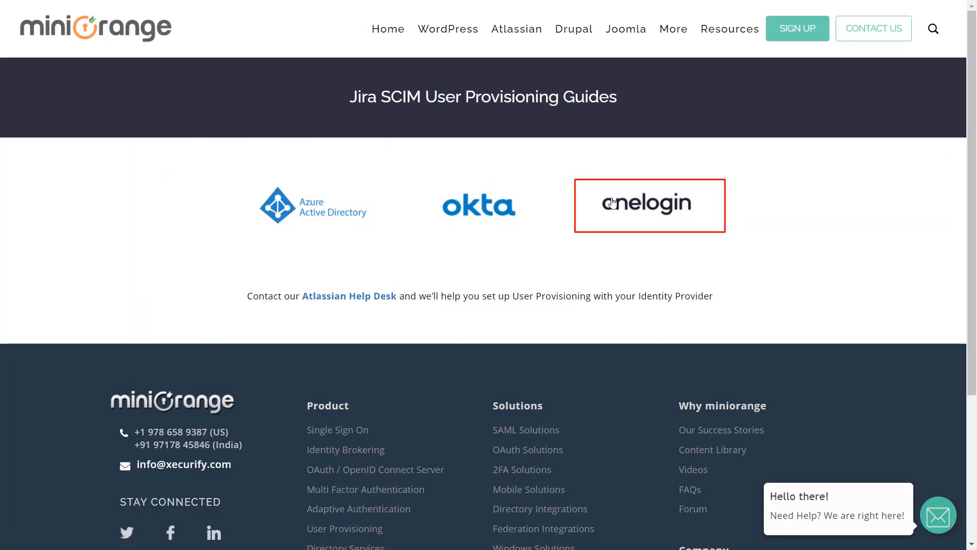
click(630, 203)
scroll(630, 204, down, 20)
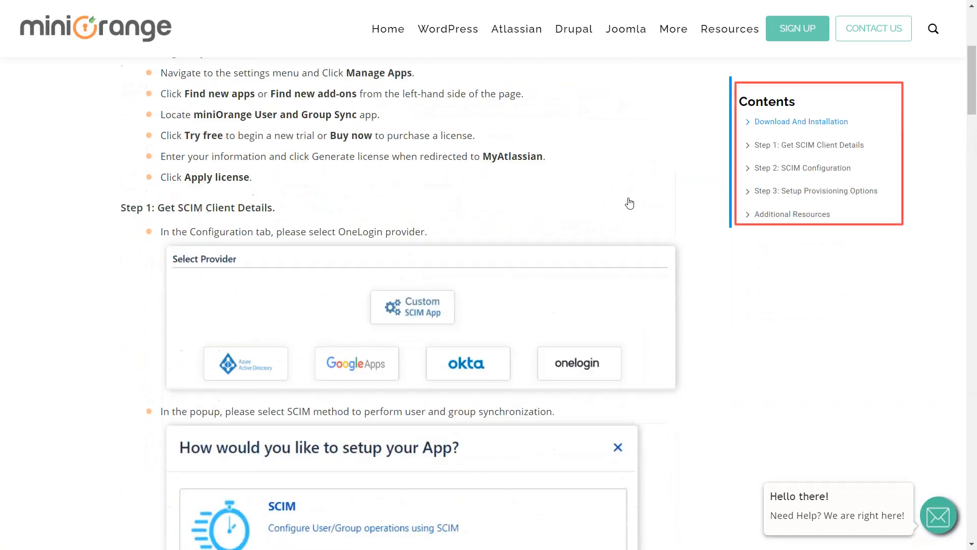
scroll(630, 203, down, 10)
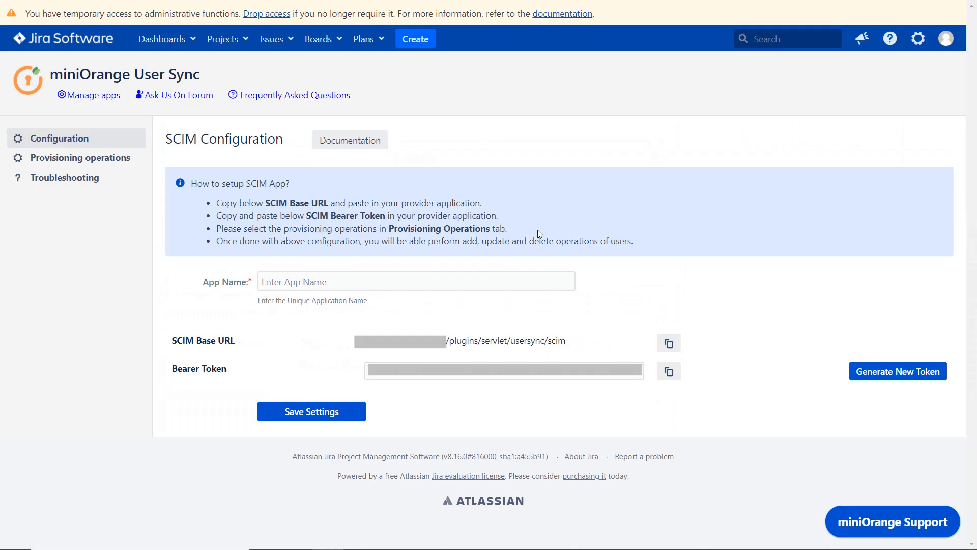
- Name the SCIM application Onelogin and save its configuration
click(355, 283)
text(Onelo)
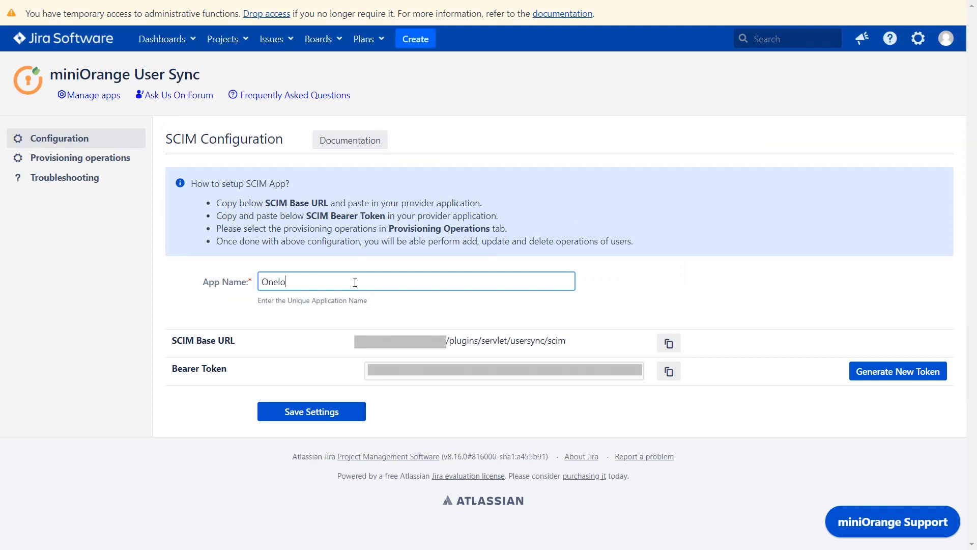
text(gin)
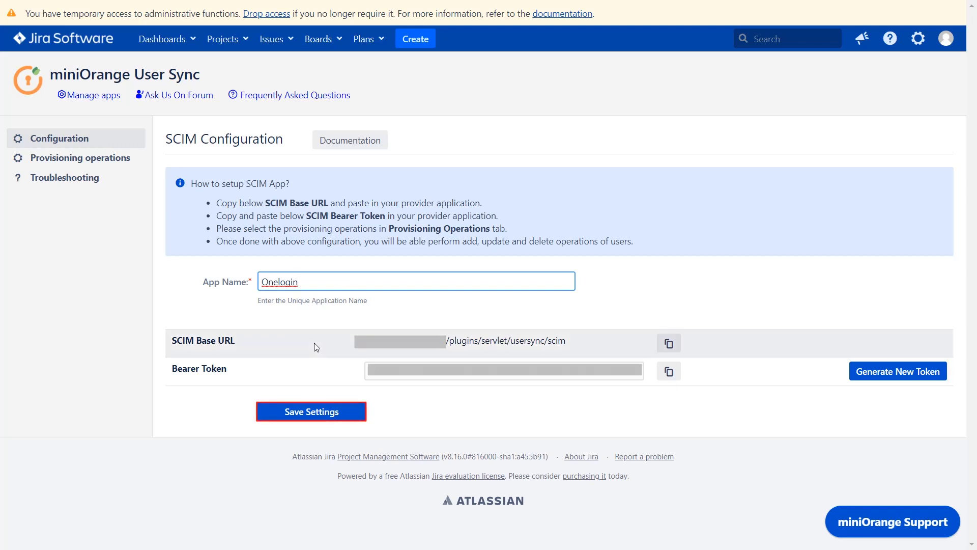
click(302, 417)
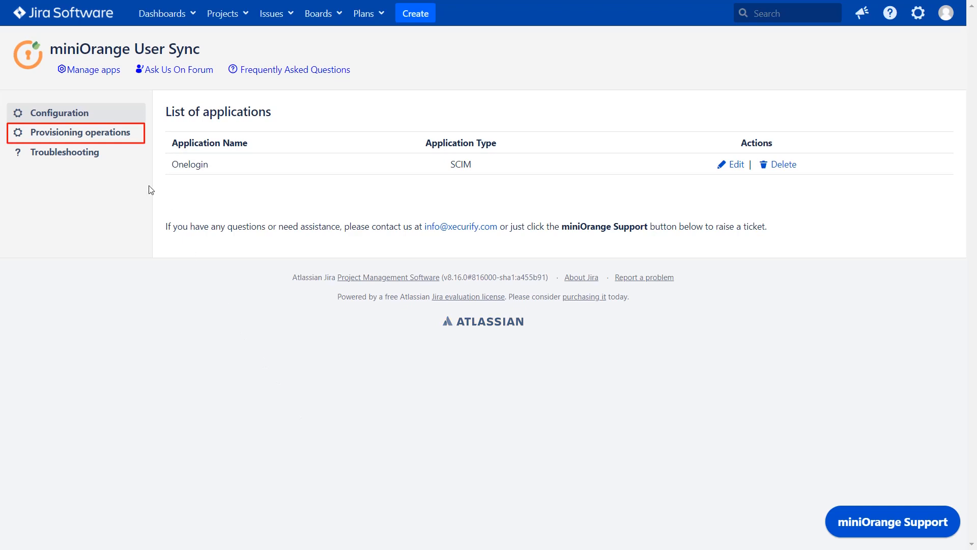
- Save the provisioning operations with Import Users, Update JIRA Users, Import User's IDP Groups, Enable Jira Users and Disable Jira Users on, and Filter Groups set to None
click(110, 134)
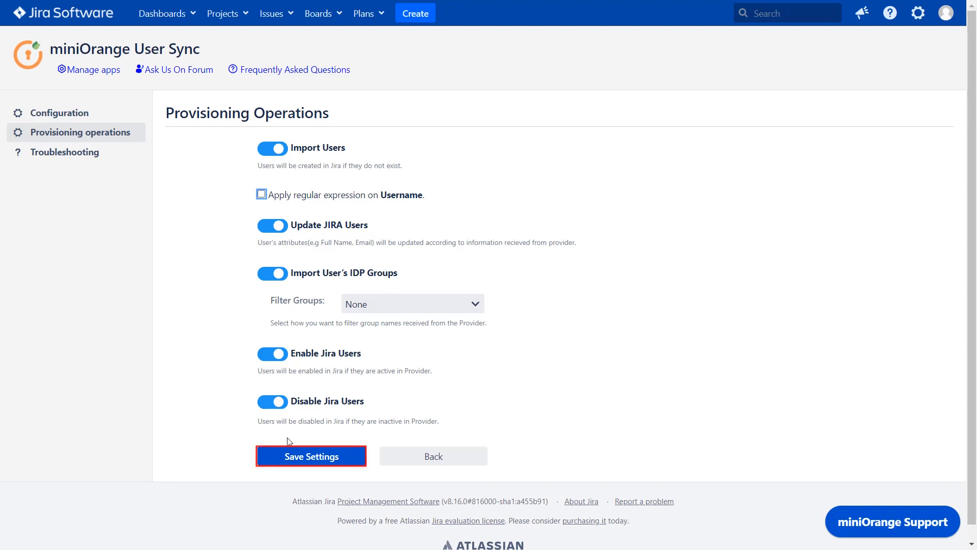
click(293, 457)
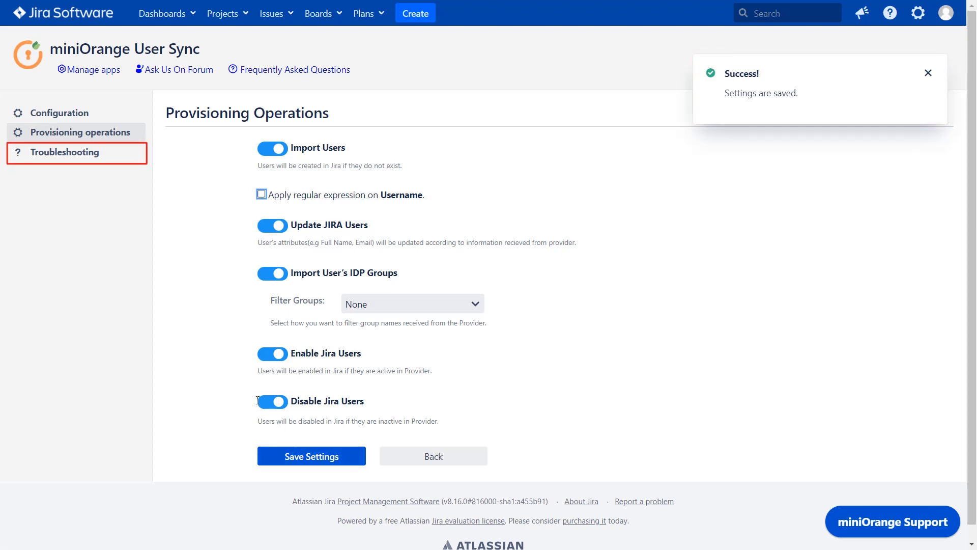
- View the plugin's troubleshooting page, and open Jira's user management to check the existing users
click(91, 156)
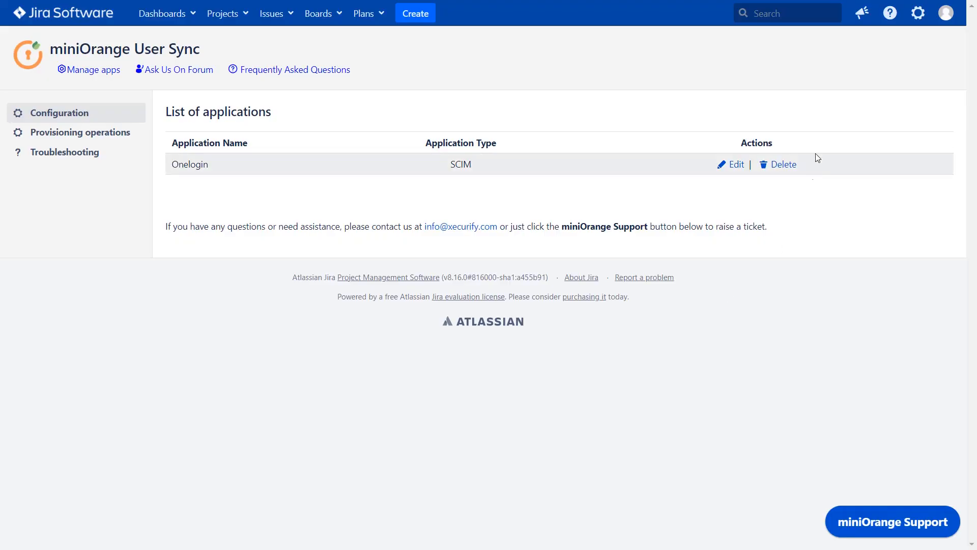
click(919, 20)
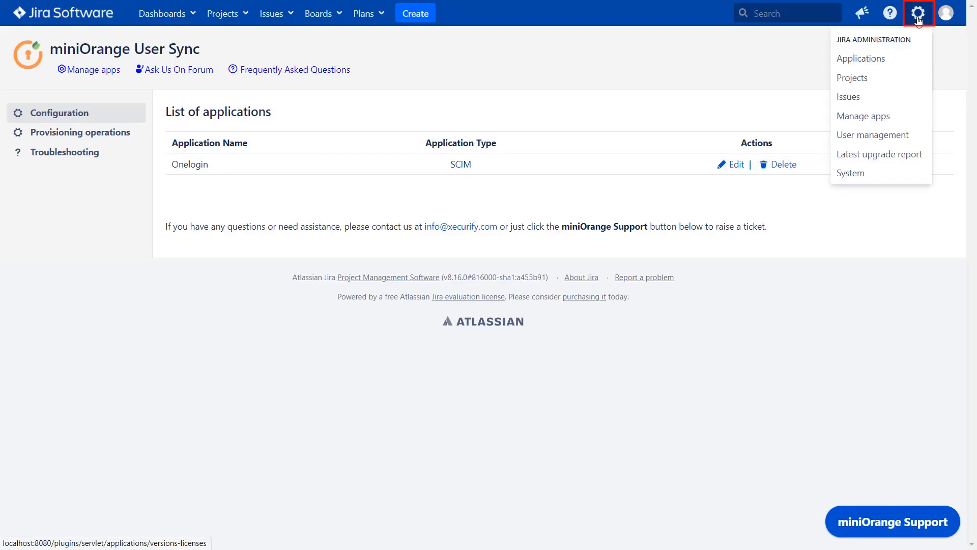
click(904, 133)
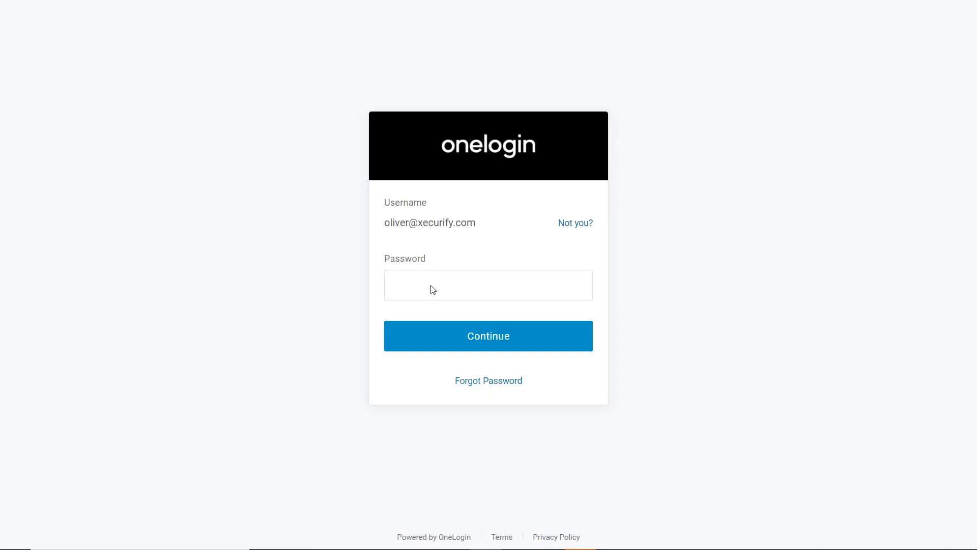
- Switch to OneLogin and sign in to the administrator account by entering the account password
click(390, 290)
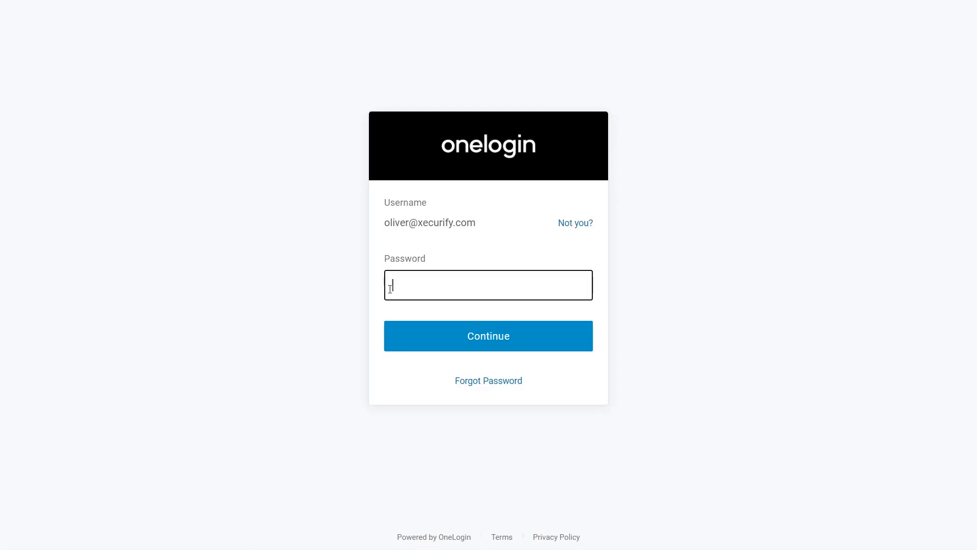
text(••••••••••••)
click(437, 327)
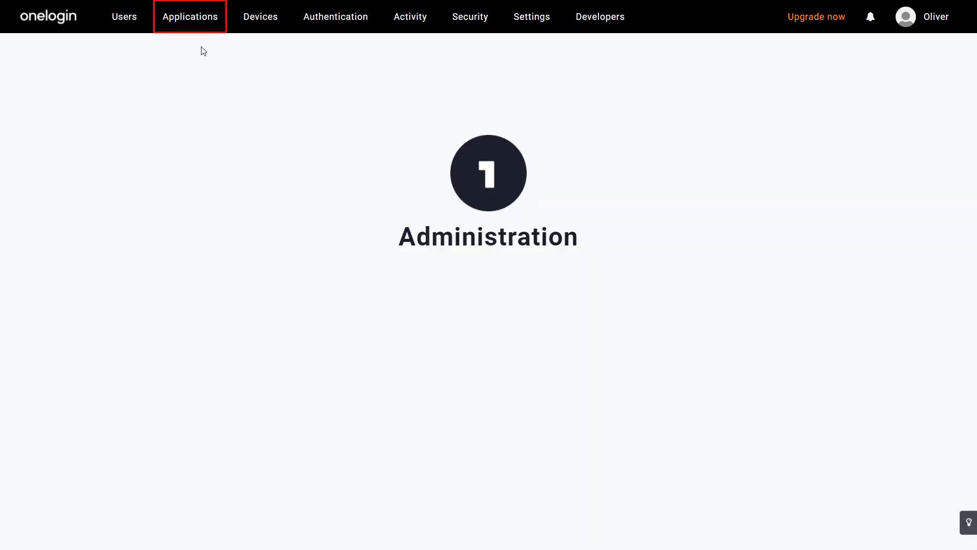
- Search OneLogin's application catalog for SCIM and add SCIM Provisioner with SAML (SCIM v2 Core)
click(179, 19)
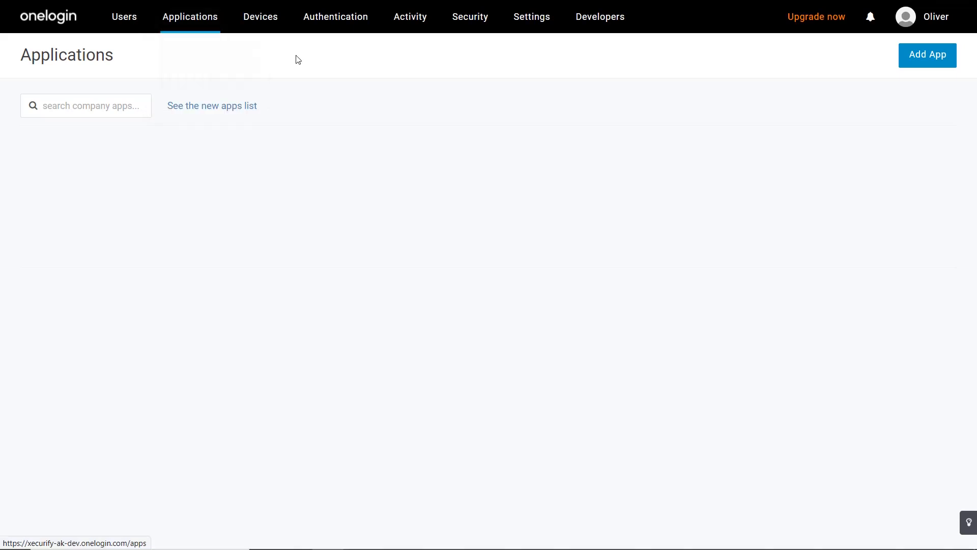
click(925, 57)
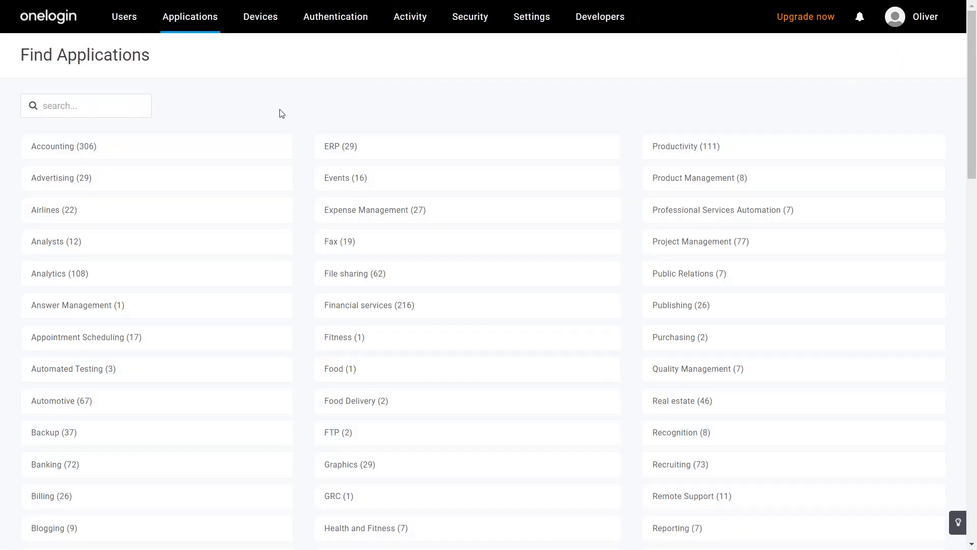
click(76, 104)
text(SCIM)
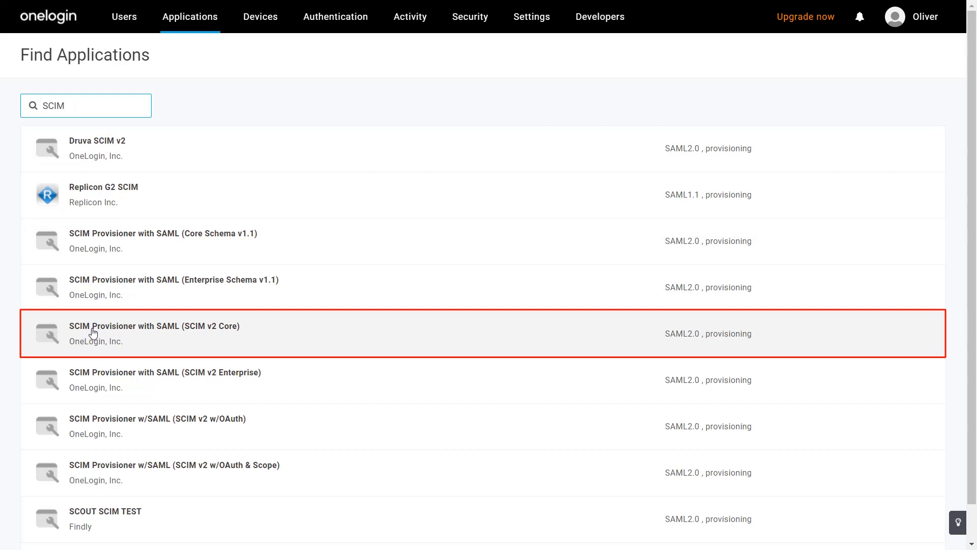
click(93, 332)
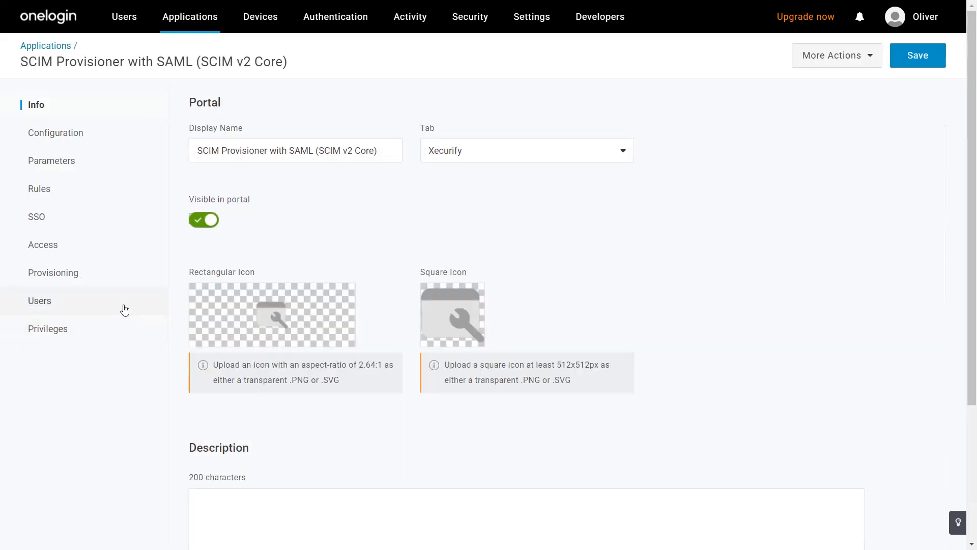
- Copy the SCIM Base URL and Bearer Token from Jira's onelogin configuration into the OneLogin app's API connection settings and save them
click(65, 133)
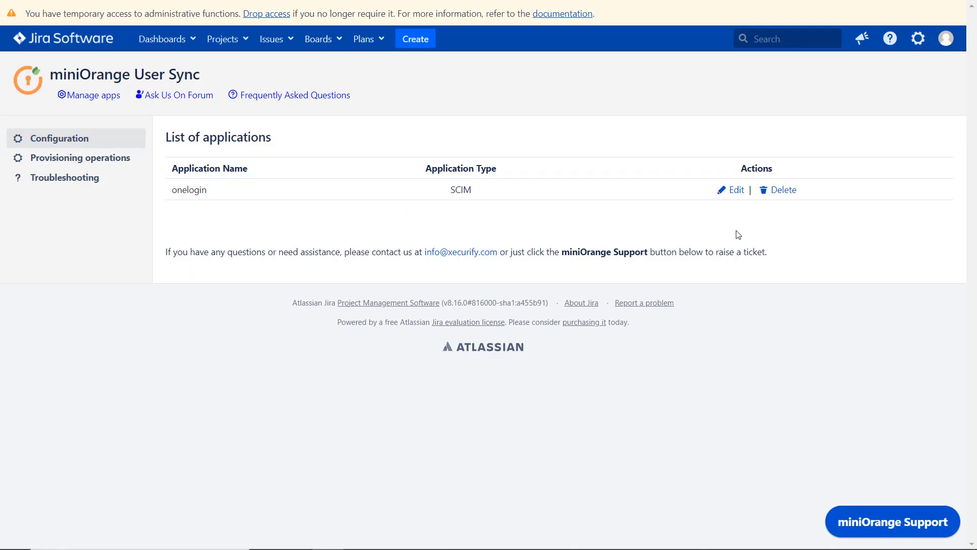
click(733, 190)
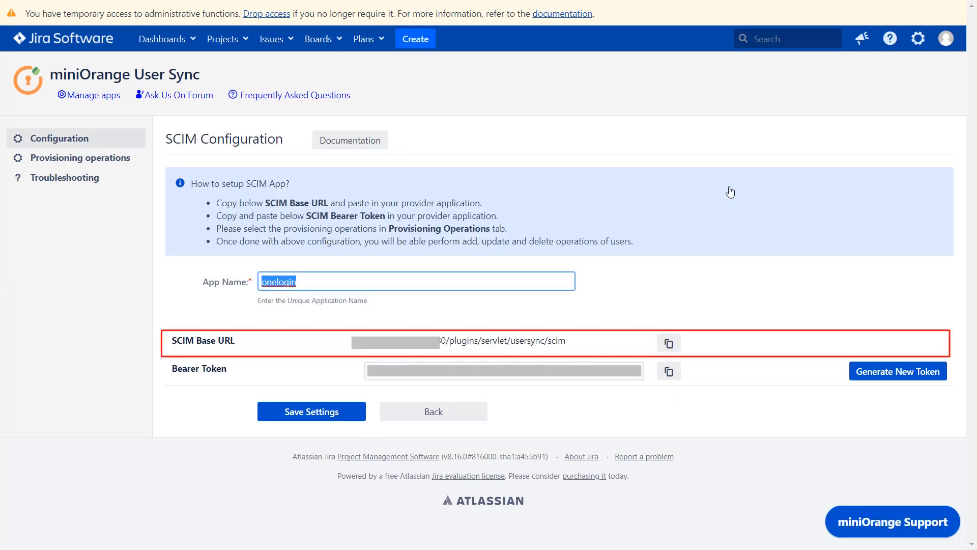
click(668, 344)
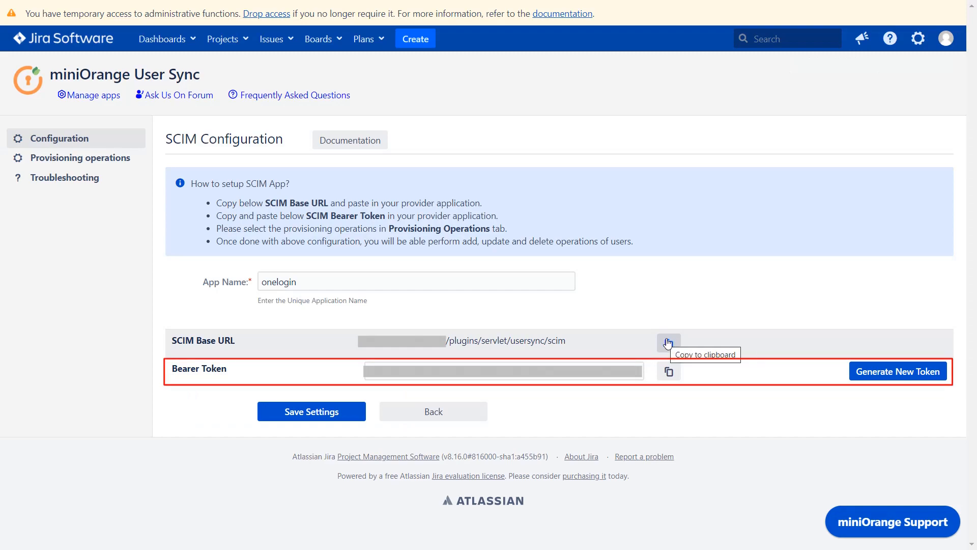
click(669, 371)
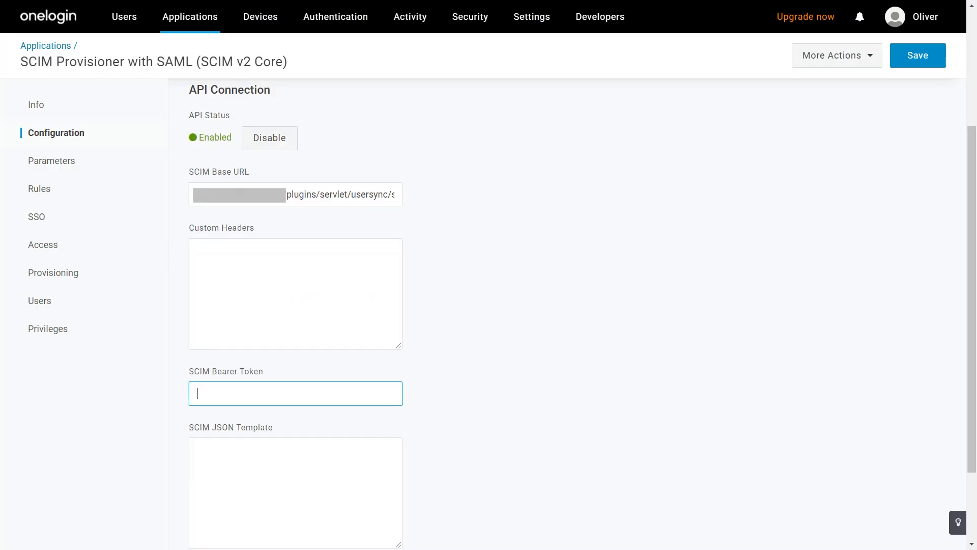
key(ctrl+v)
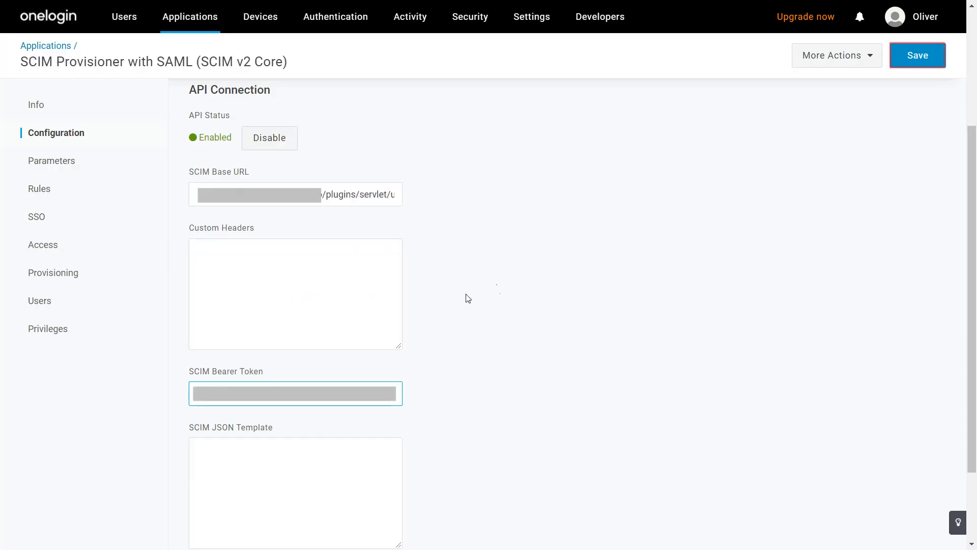
click(917, 56)
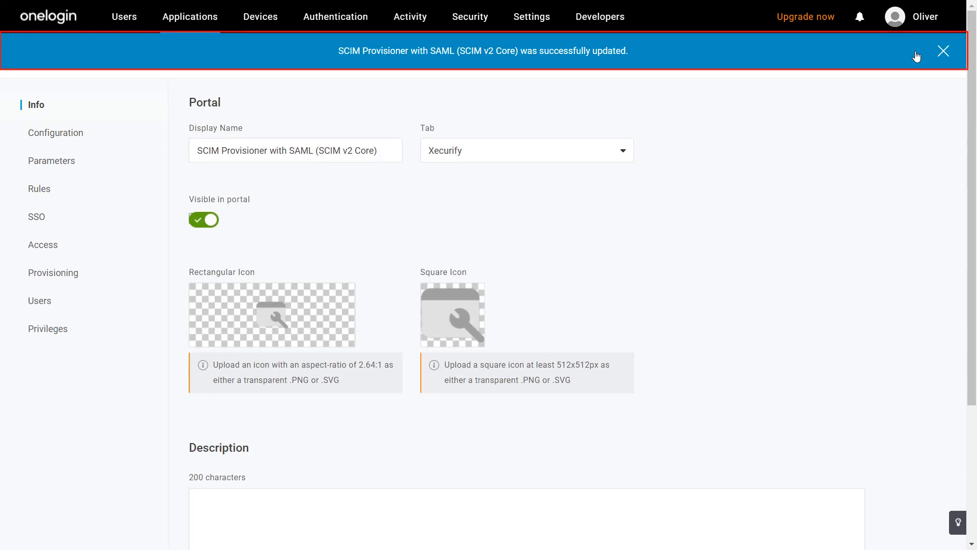
- Enable provisioning with admin approval for creating, deleting and updating users, using Delete for removed users and Suspend for suspended accounts, and save
scroll(768, 120, down, 3)
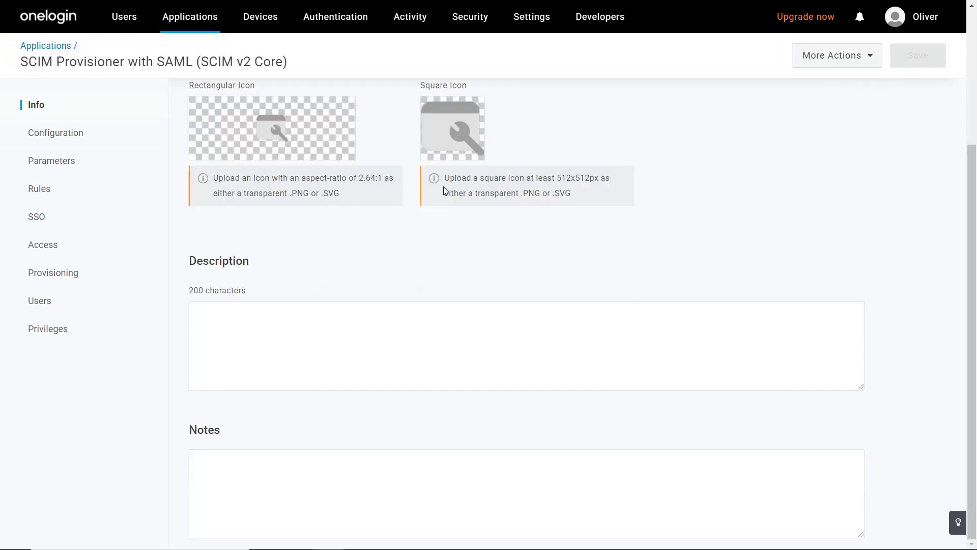
click(65, 275)
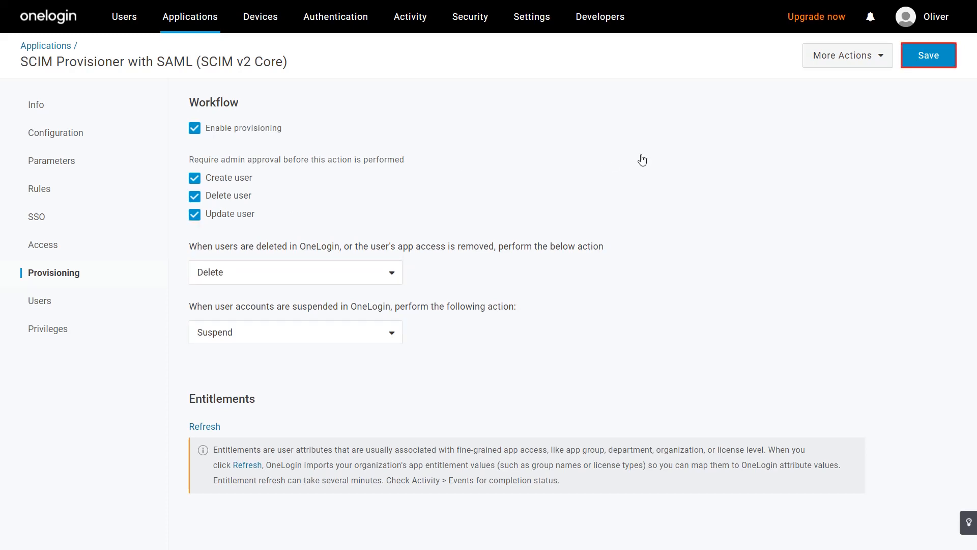
click(922, 57)
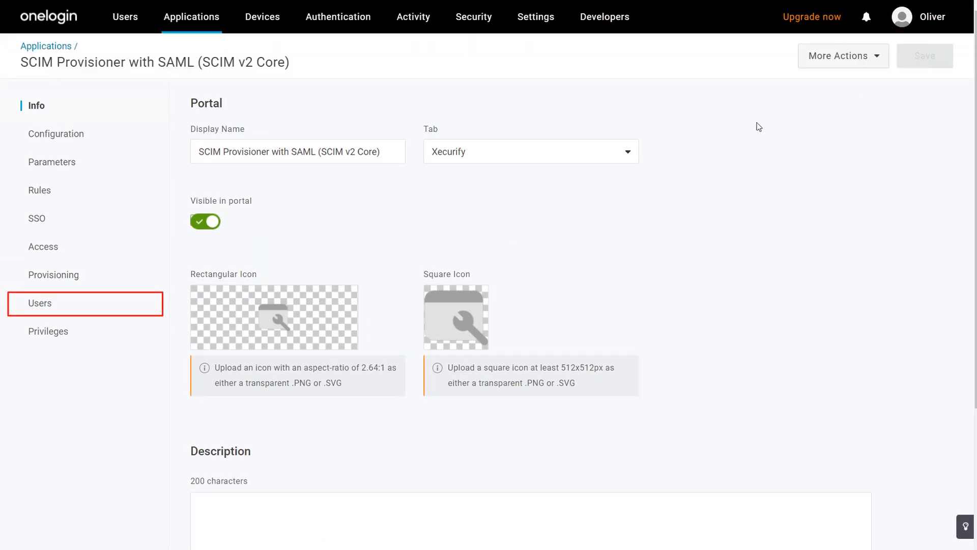
- Approve the pending provisioning request for the listed user in the OneLogin application
click(107, 314)
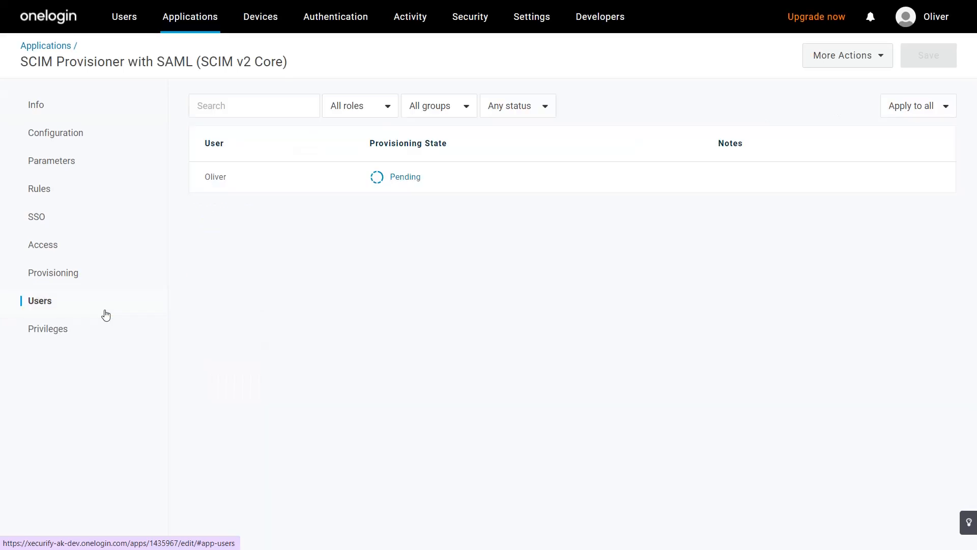
click(401, 176)
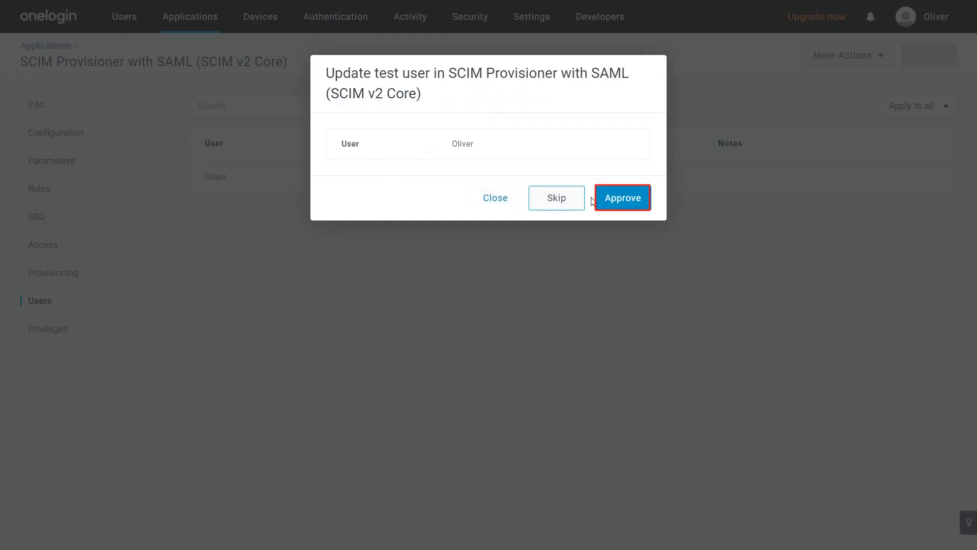
click(615, 203)
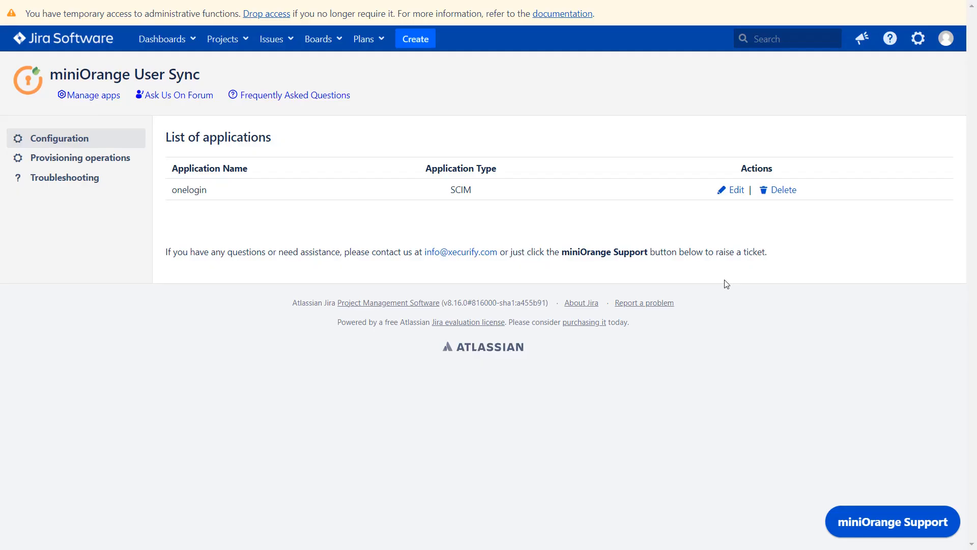
- Switch to Jira and open user management to check for the provisioned user
click(916, 40)
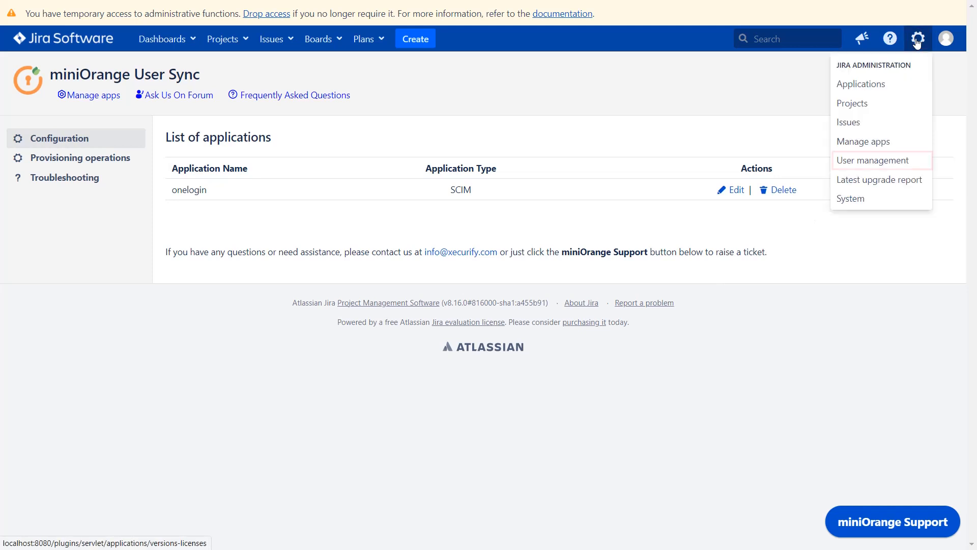
click(906, 160)
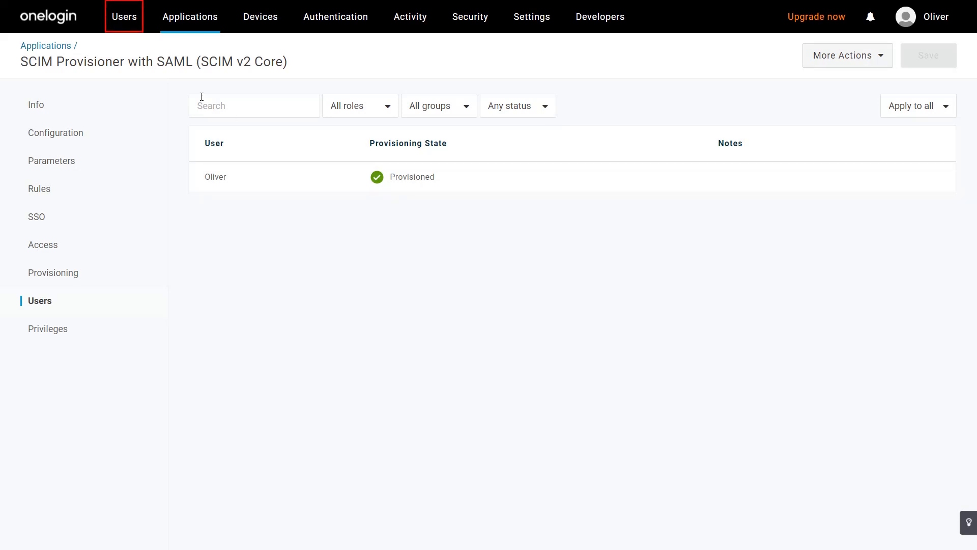
- Open the OneLogin user with the Default role who has never logged in, enter the user's last name, and save the user
mouse_move(121, 20)
click(128, 54)
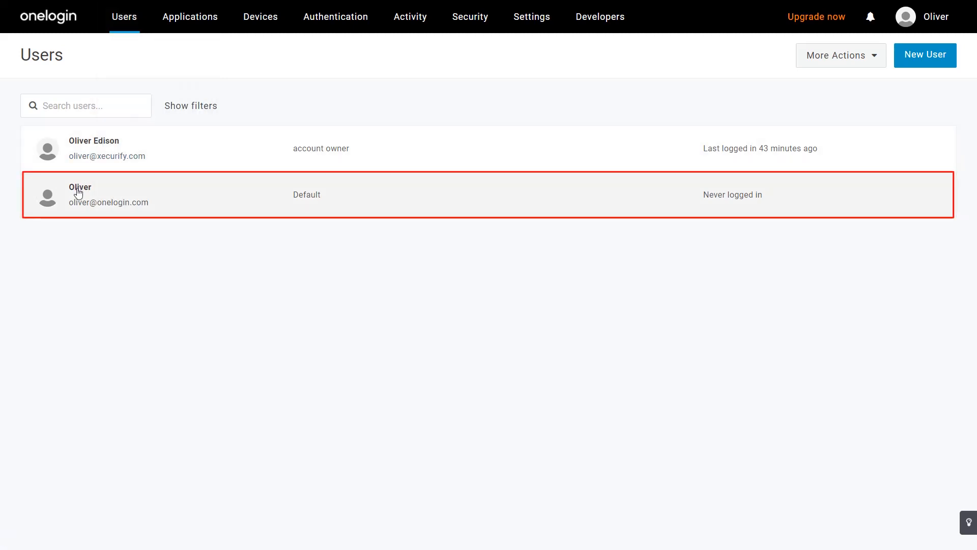
click(78, 192)
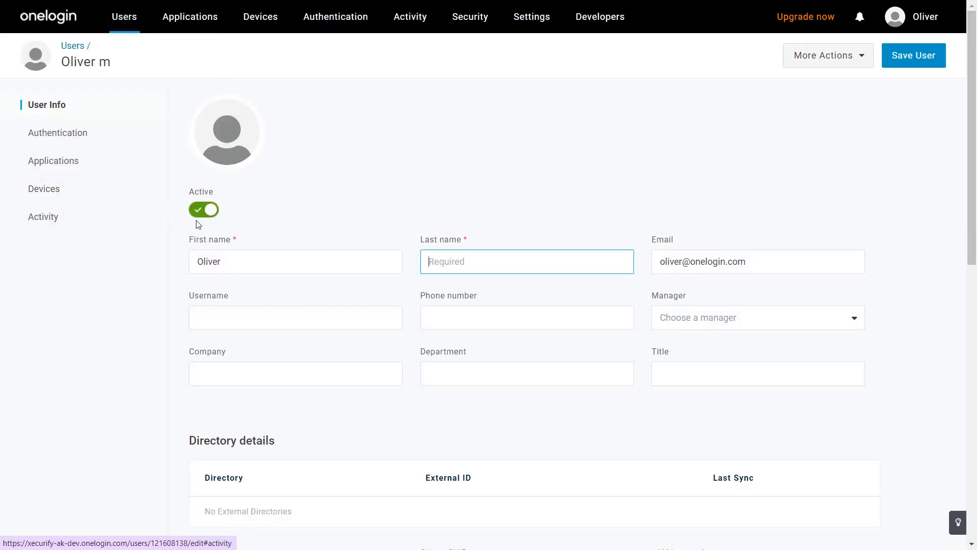
text(Merlin)
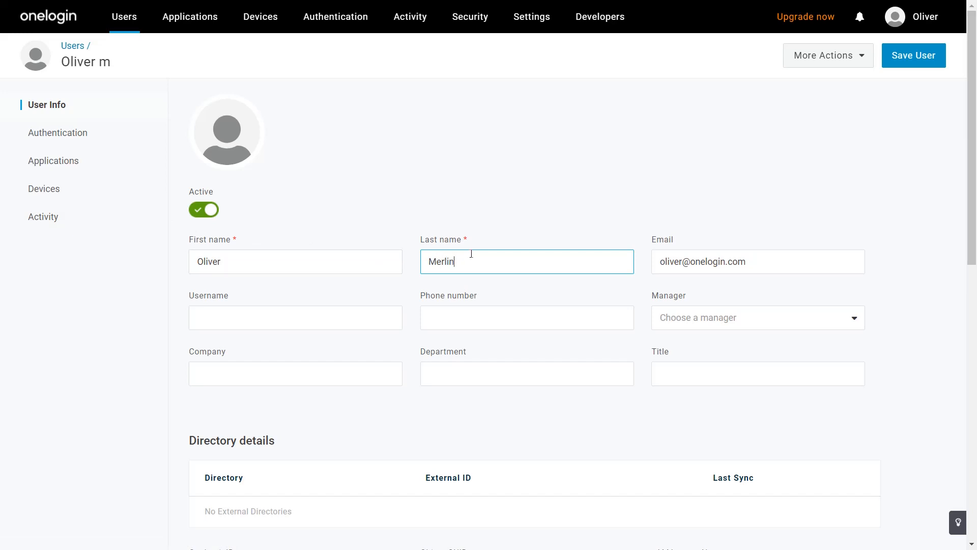
click(898, 49)
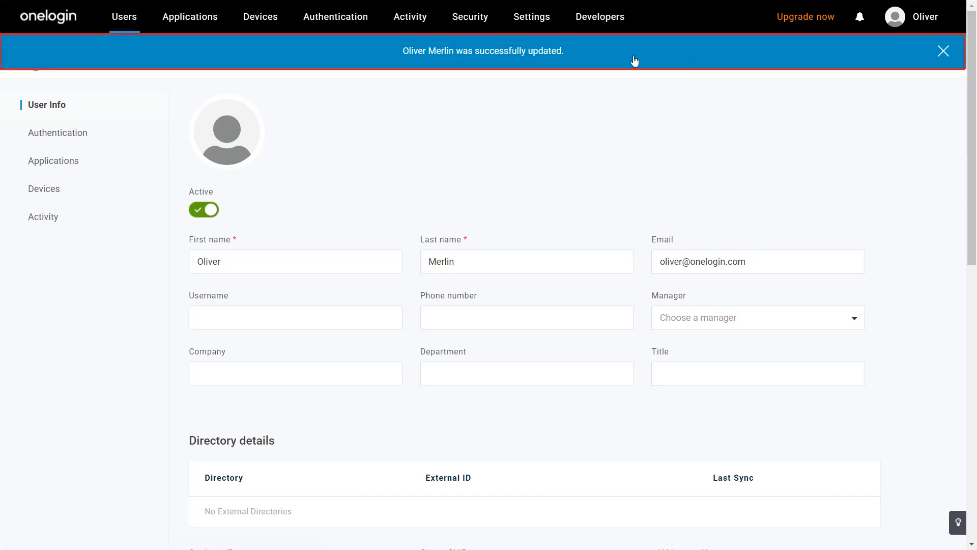
- Approve the pending user update in the users list of the SCIM Provisioner with SAML (SCIM v2 Core) application
mouse_move(188, 21)
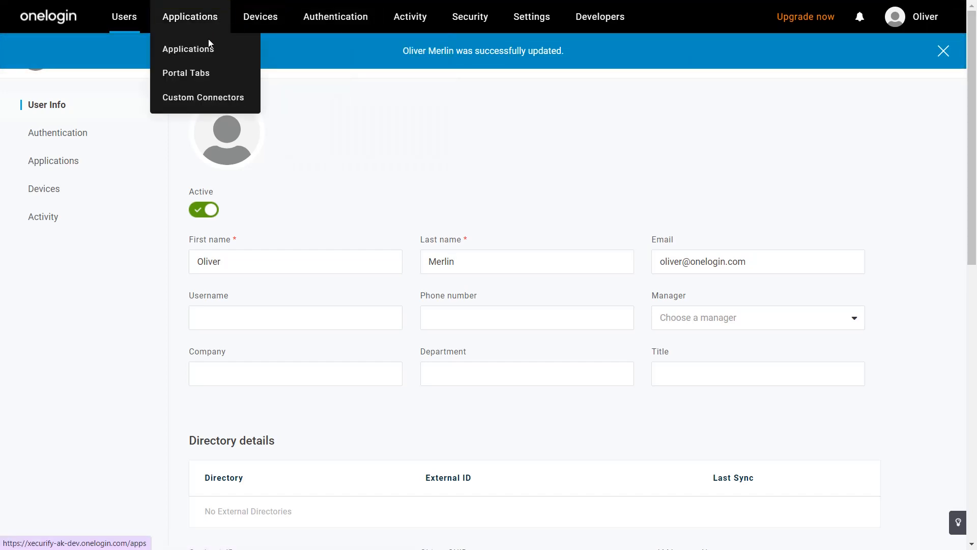
click(207, 51)
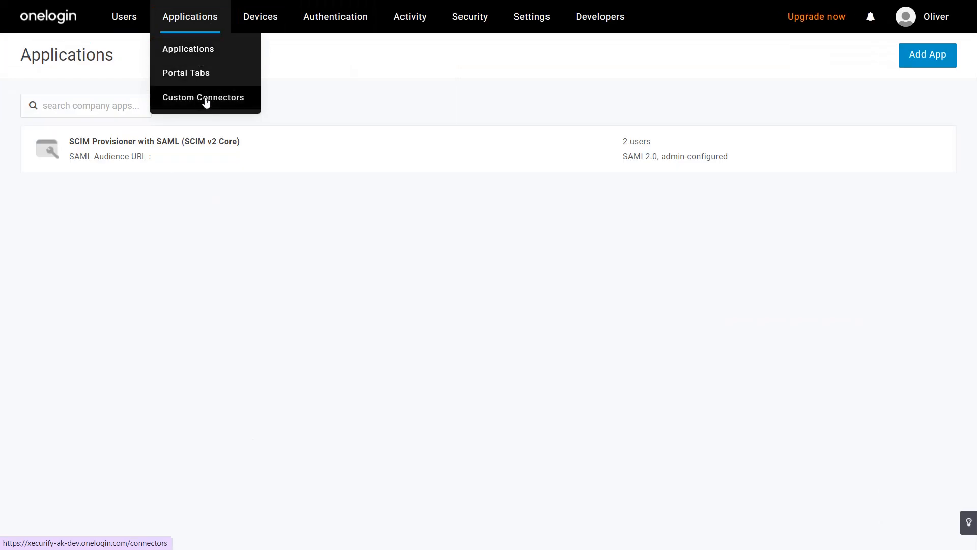
click(205, 146)
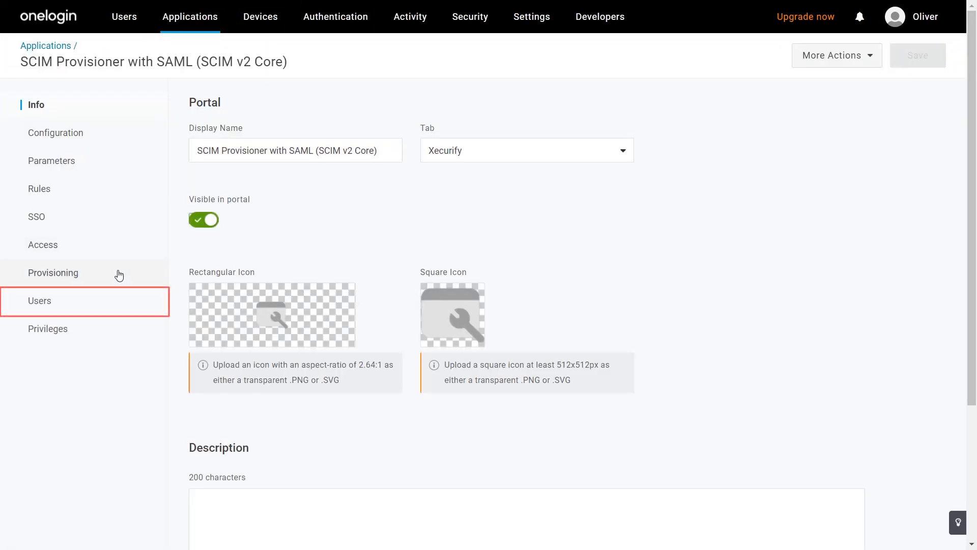
click(100, 305)
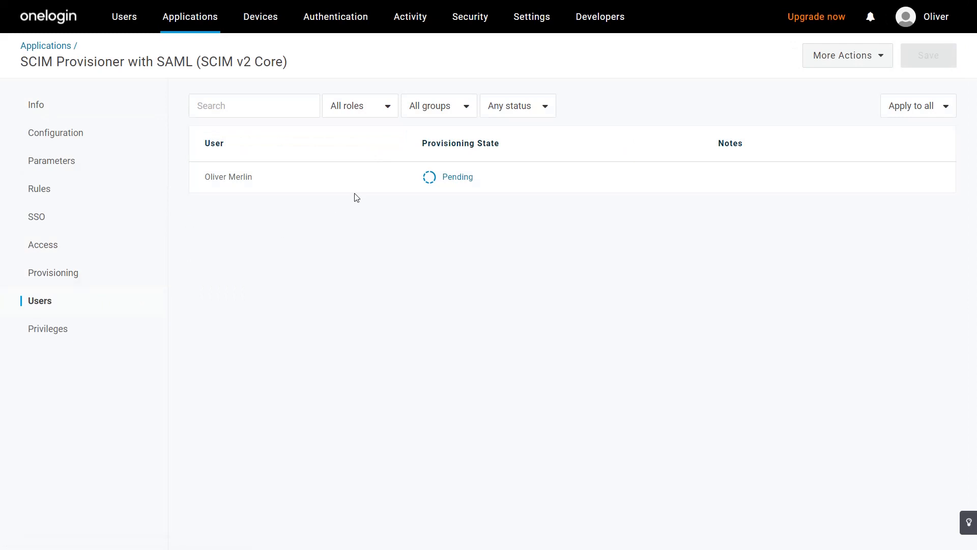
click(448, 179)
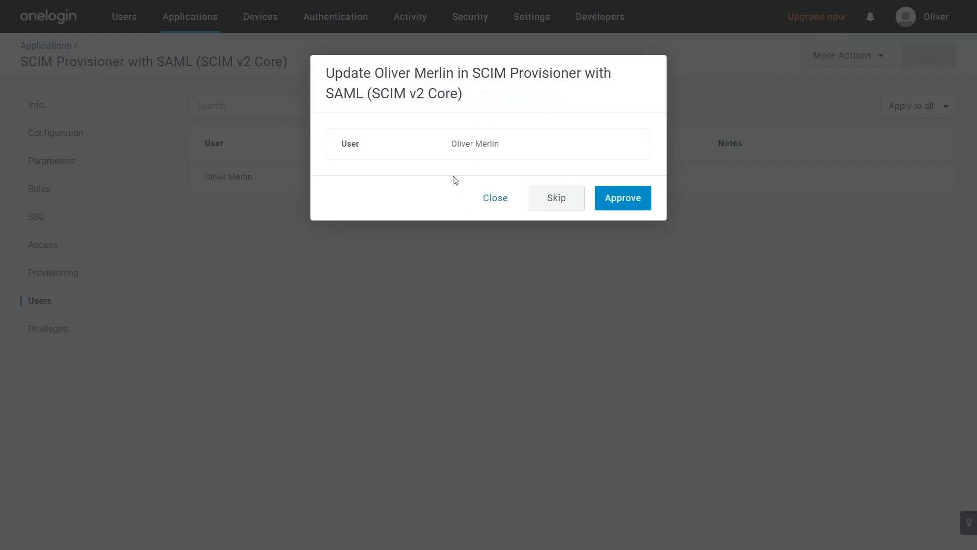
click(621, 203)
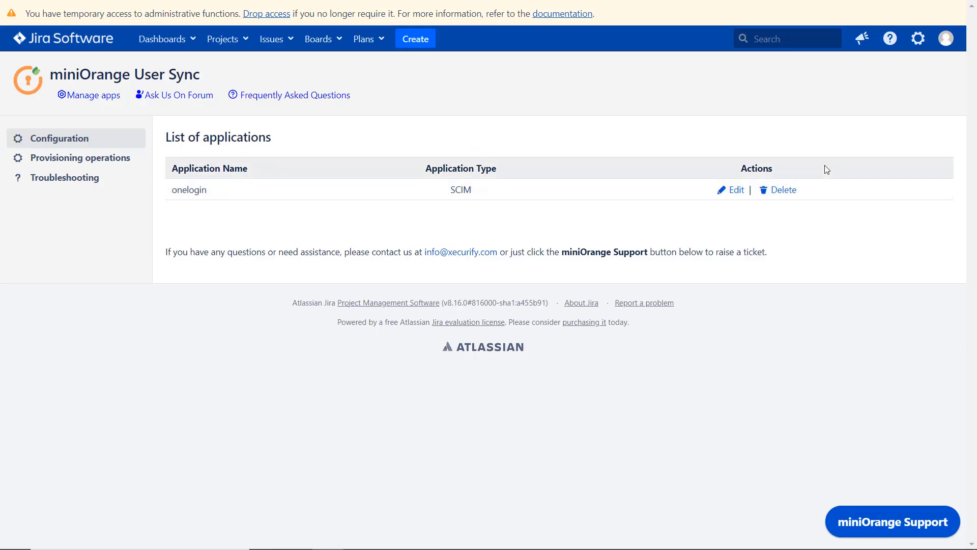
- In Jira, open user management to check the provisioned user's updated name
click(918, 39)
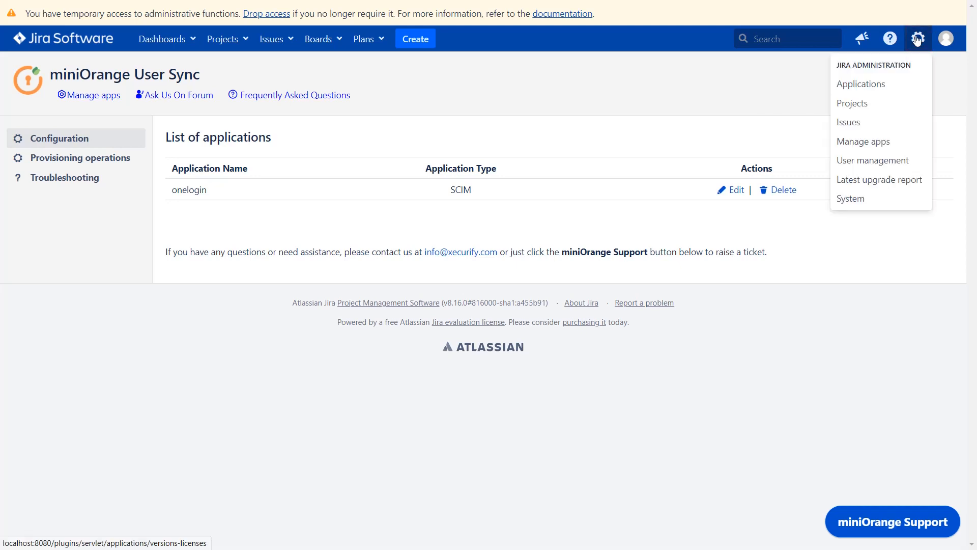
click(899, 160)
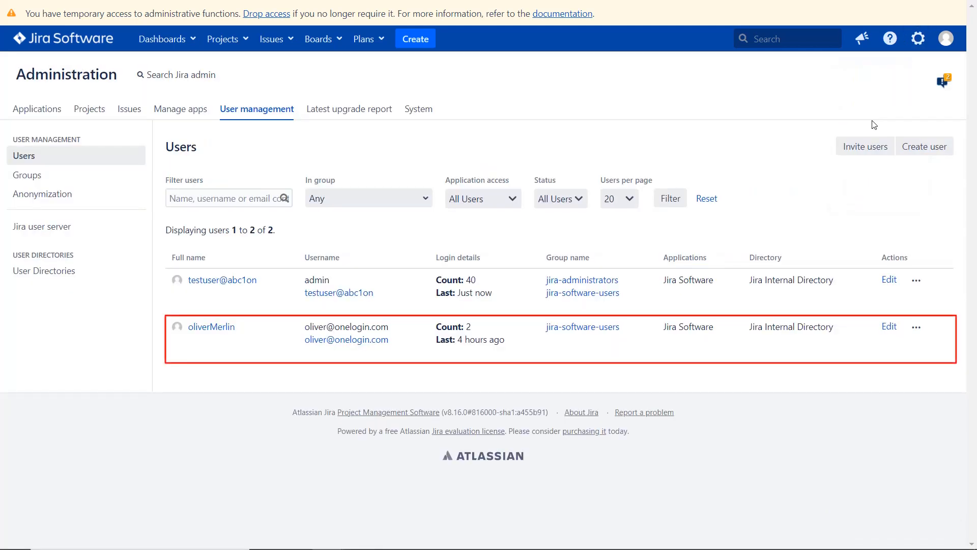